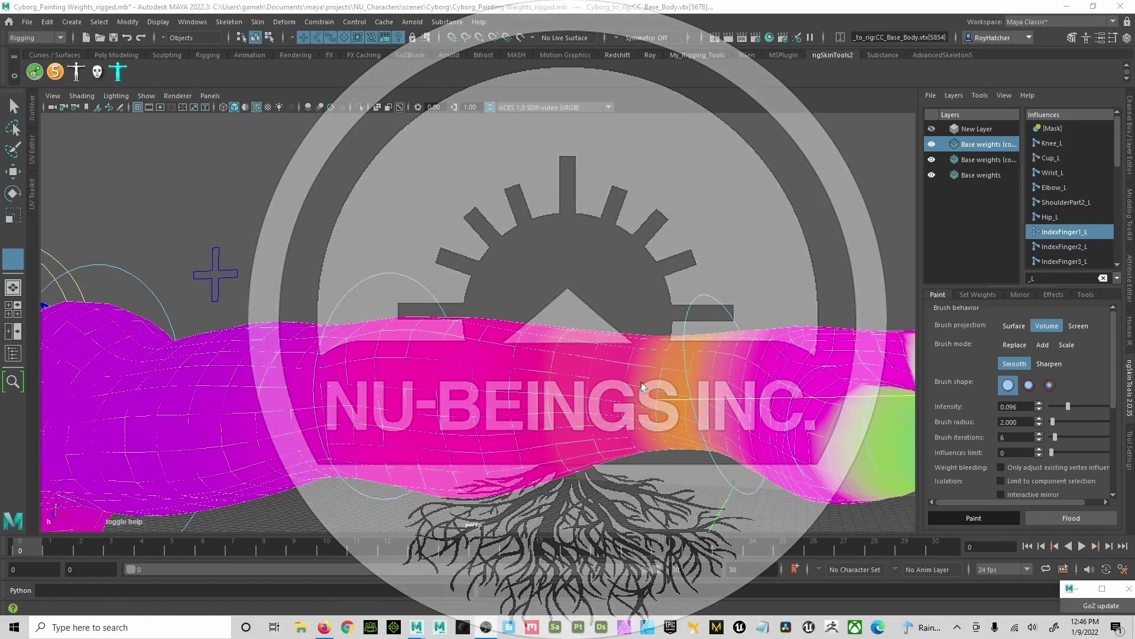
# Examine the IndexFinger1_L skin weights around the base of the left index finger and the stray vertices beside it.
pyautogui.keyDown('alt'); pyautogui.moveTo(603, 368); pyautogui.dragTo(796, 419, button='right'); pyautogui.keyUp('alt')
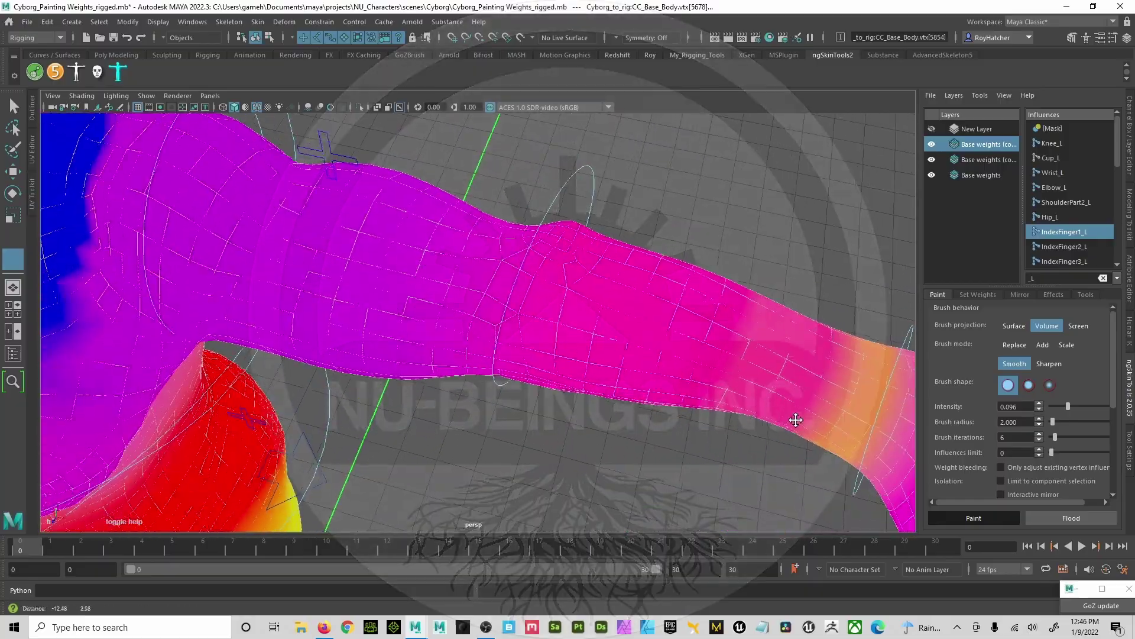
pyautogui.keyDown('alt'); pyautogui.moveTo(796, 419); pyautogui.dragTo(648, 407, button='middle'); pyautogui.keyUp('alt')
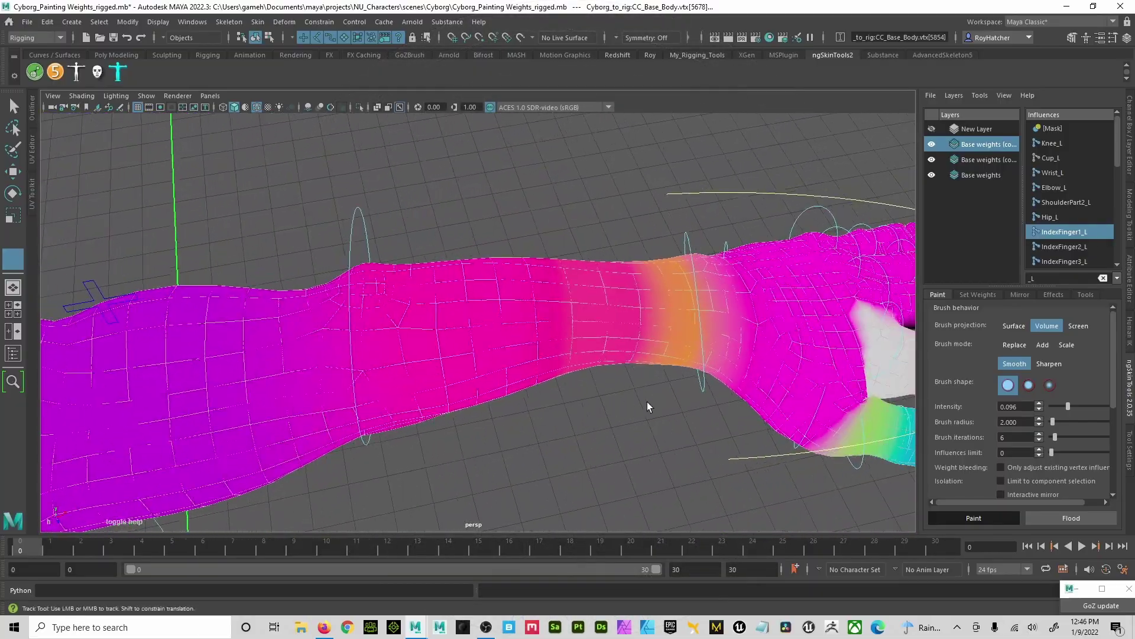
pyautogui.keyDown('alt'); pyautogui.moveTo(695, 386); pyautogui.dragTo(573, 363); pyautogui.keyUp('alt')
pyautogui.keyDown('alt'); pyautogui.moveTo(573, 362); pyautogui.dragTo(684, 455, button='right'); pyautogui.keyUp('alt')
pyautogui.keyDown('alt'); pyautogui.moveTo(684, 454); pyautogui.dragTo(639, 426); pyautogui.keyUp('alt')
pyautogui.keyDown('alt'); pyautogui.moveTo(639, 426); pyautogui.dragTo(600, 367, button='middle'); pyautogui.keyUp('alt')
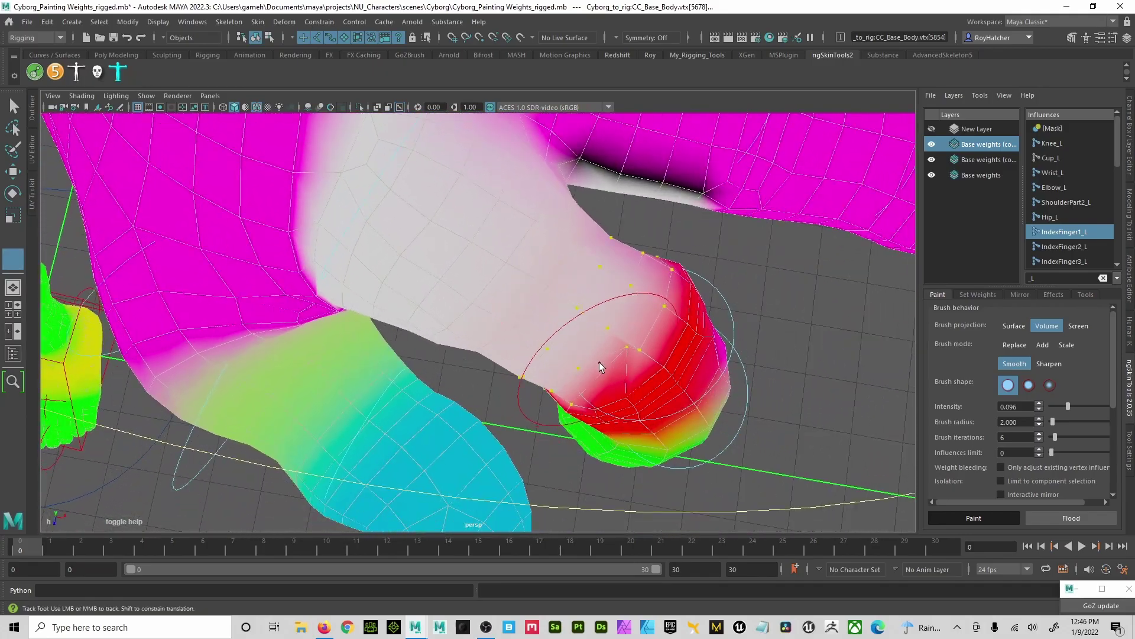
pyautogui.moveTo(651, 373)
pyautogui.keyDown('alt'); pyautogui.mouseDown()
pyautogui.moveTo(681, 310)
pyautogui.moveTo(570, 296)
pyautogui.moveTo(565, 263)
pyautogui.moveTo(614, 228)
pyautogui.moveTo(613, 296)
pyautogui.moveTo(628, 266)
pyautogui.moveTo(562, 223)
pyautogui.moveTo(598, 208)
pyautogui.moveTo(578, 233)
pyautogui.moveTo(584, 255)
pyautogui.moveTo(517, 251)
pyautogui.moveTo(576, 235)
pyautogui.mouseUp(); pyautogui.keyUp('alt')
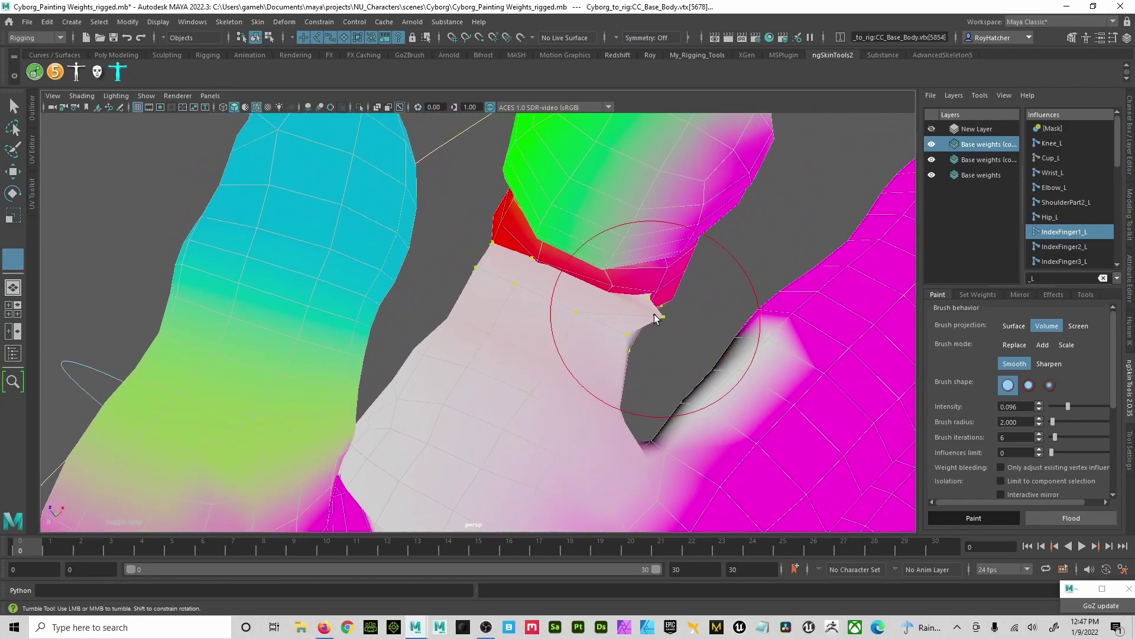
pyautogui.moveTo(603, 337)
pyautogui.keyDown('alt'); pyautogui.mouseDown()
pyautogui.moveTo(615, 330)
pyautogui.moveTo(603, 333)
pyautogui.mouseUp(); pyautogui.keyUp('alt')
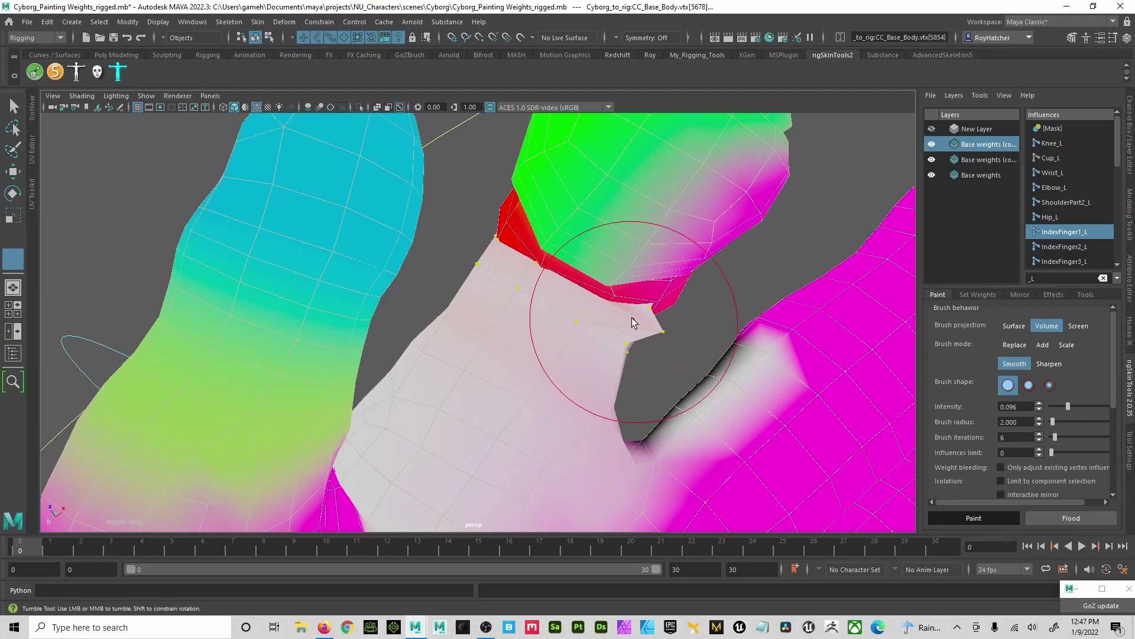
pyautogui.moveTo(637, 319)
pyautogui.keyDown('alt'); pyautogui.mouseDown()
pyautogui.moveTo(654, 347)
pyautogui.moveTo(609, 260)
pyautogui.moveTo(588, 304)
pyautogui.mouseUp(); pyautogui.keyUp('alt')
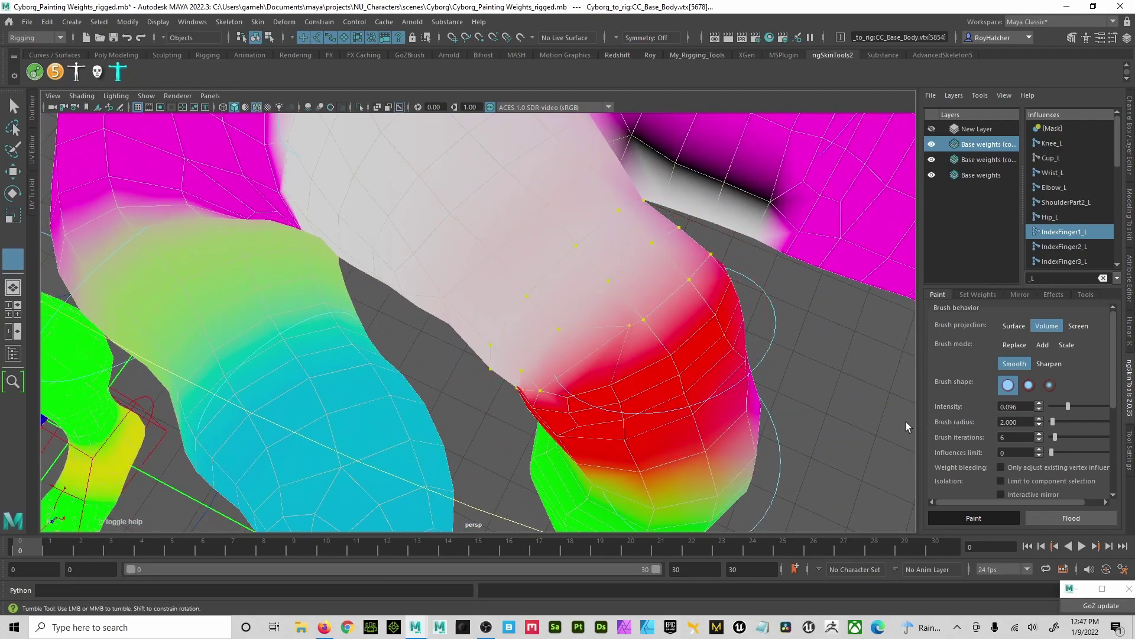
pyautogui.keyDown('alt'); pyautogui.moveTo(633, 342); pyautogui.dragTo(547, 204); pyautogui.keyUp('alt')
pyautogui.keyDown('alt'); pyautogui.moveTo(600, 170); pyautogui.dragTo(516, 184); pyautogui.keyUp('alt')
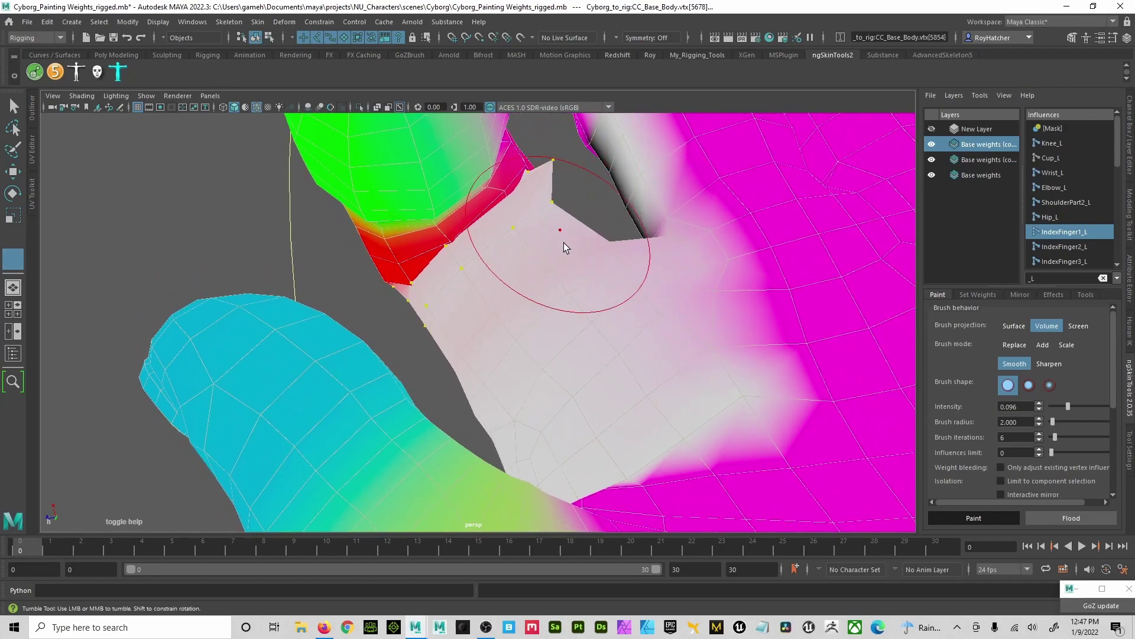
pyautogui.keyDown('alt'); pyautogui.moveTo(562, 279); pyautogui.dragTo(601, 317, button='middle'); pyautogui.keyUp('alt')
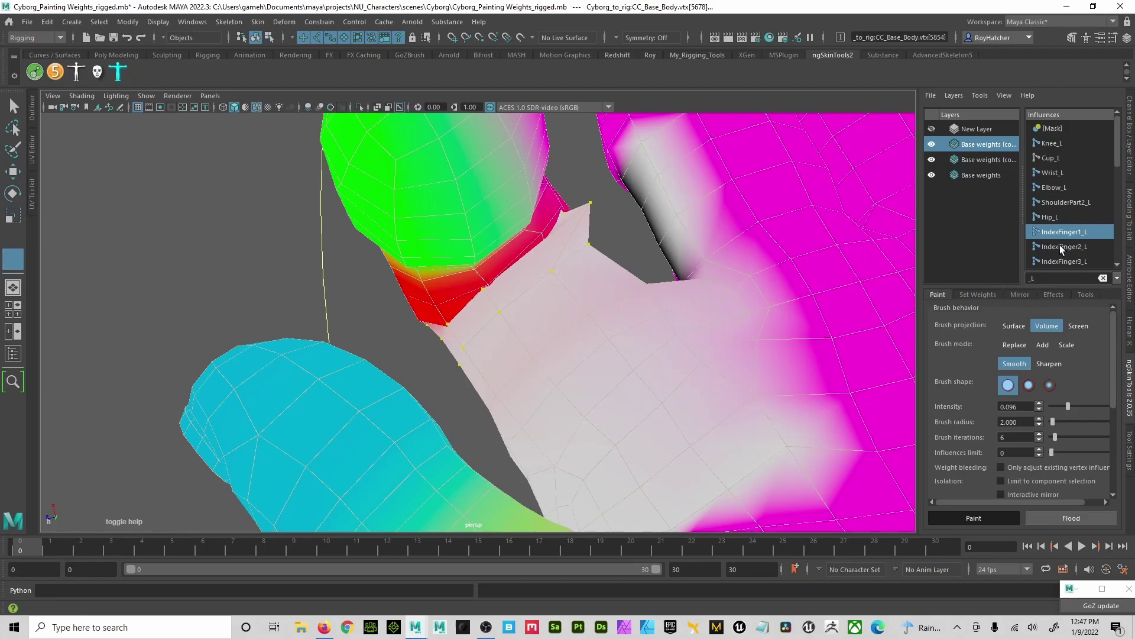
pyautogui.keyDown('alt'); pyautogui.moveTo(499, 233); pyautogui.dragTo(641, 171); pyautogui.keyUp('alt')
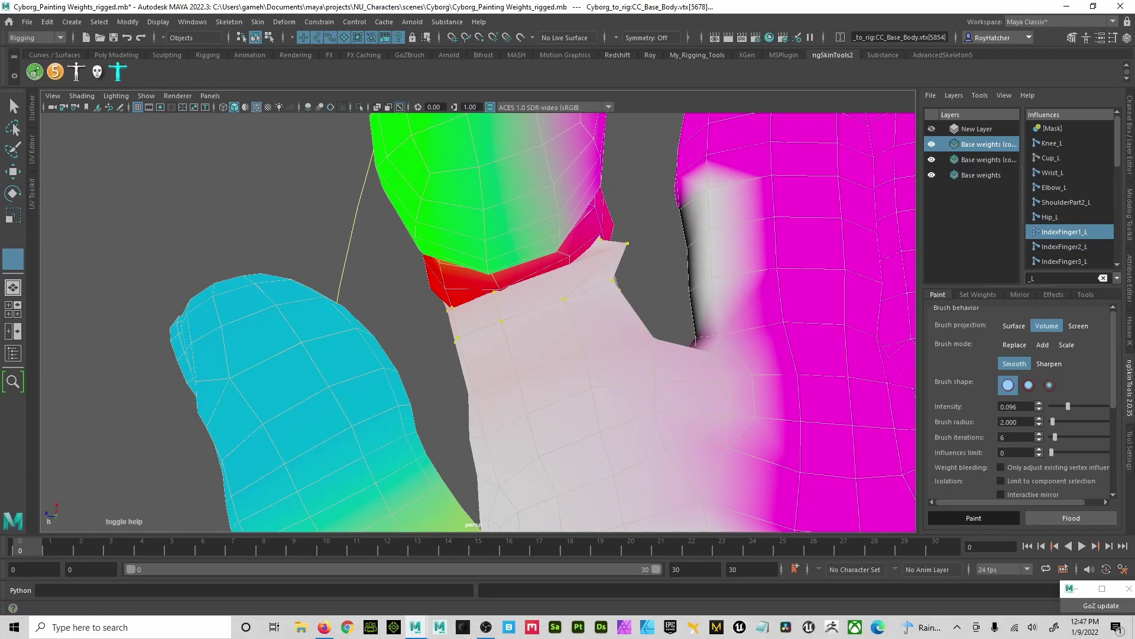
# Display the My_Rigging_Tools shelf.
pyautogui.click(172, 24)
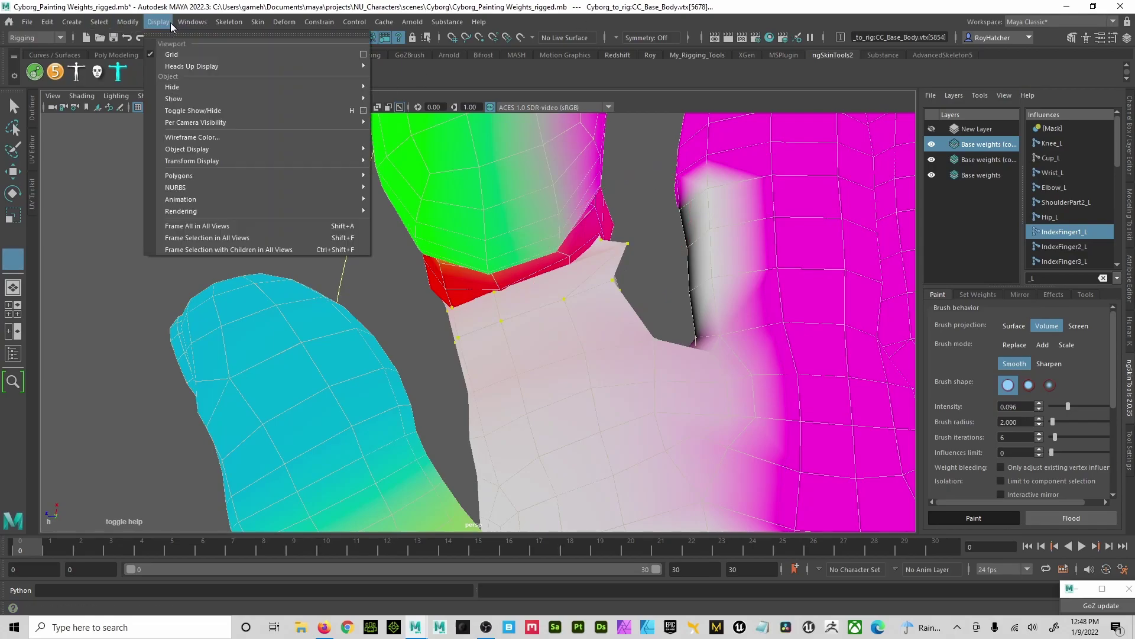
pyautogui.moveTo(182, 28)
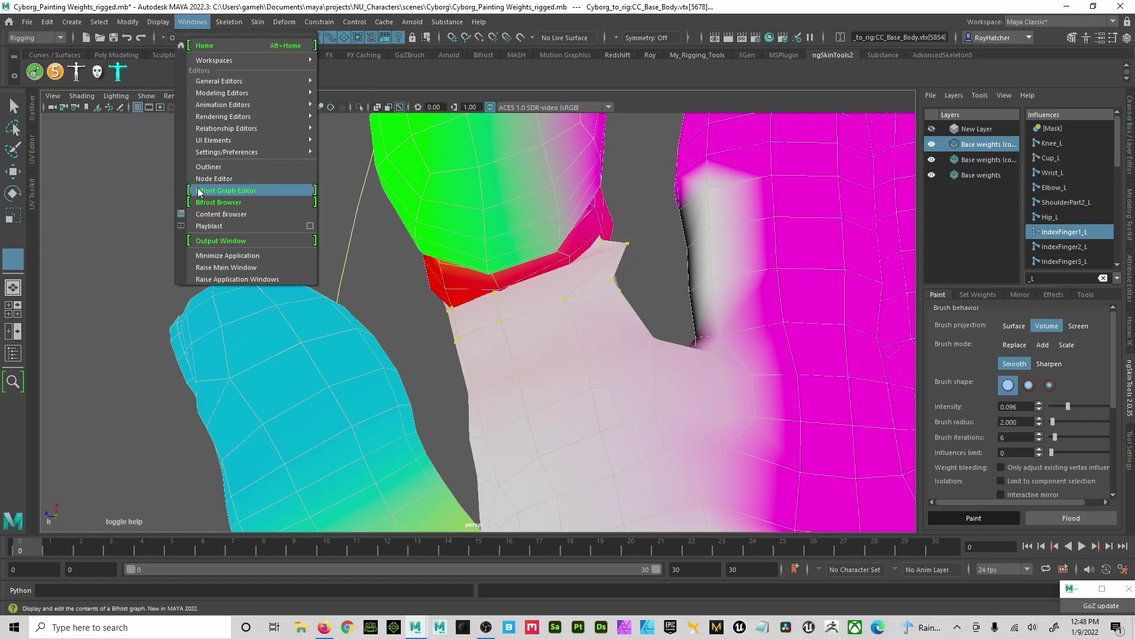
pyautogui.moveTo(234, 94)
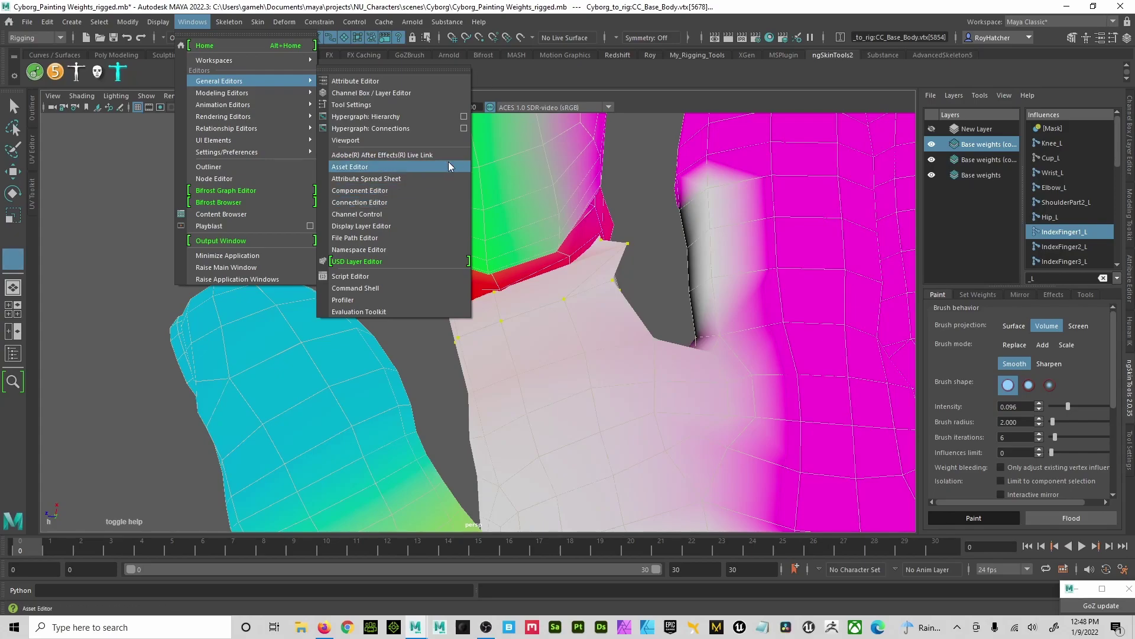
pyautogui.click(651, 55)
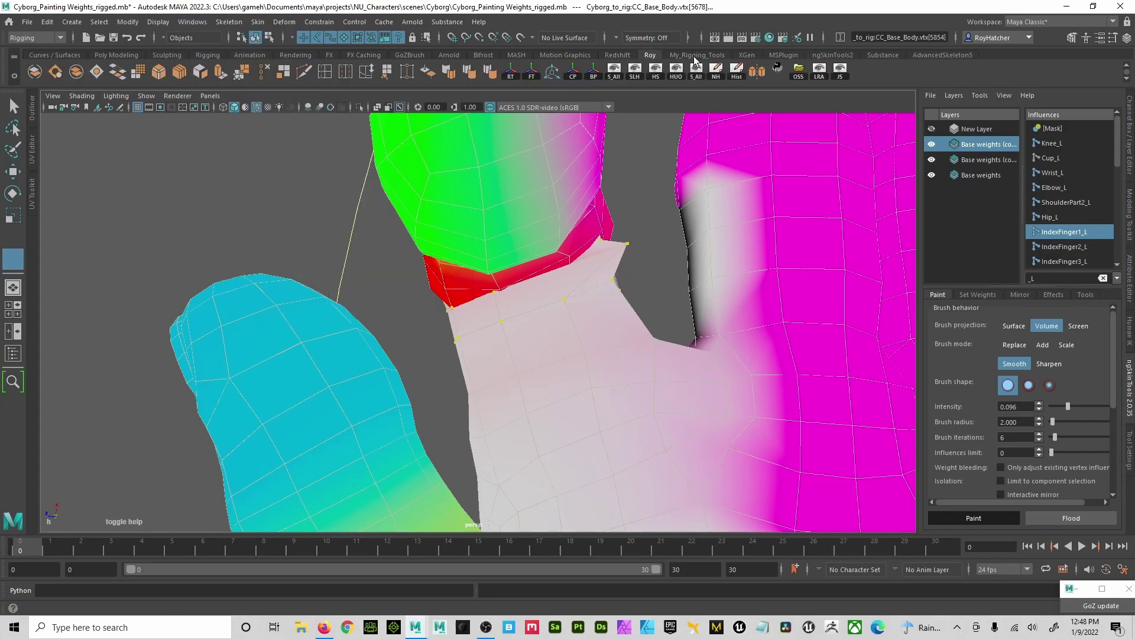
pyautogui.click(679, 55)
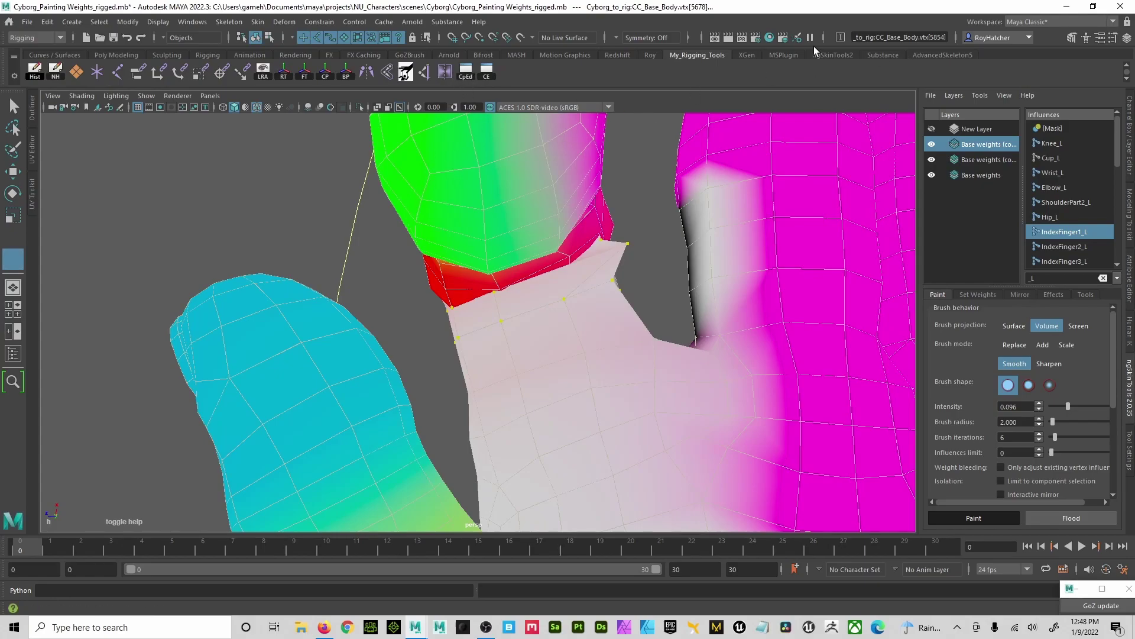
# Add a Component Editor shortcut to the My_Rigging_Tools shelf and delete the duplicate.
pyautogui.click(195, 24)
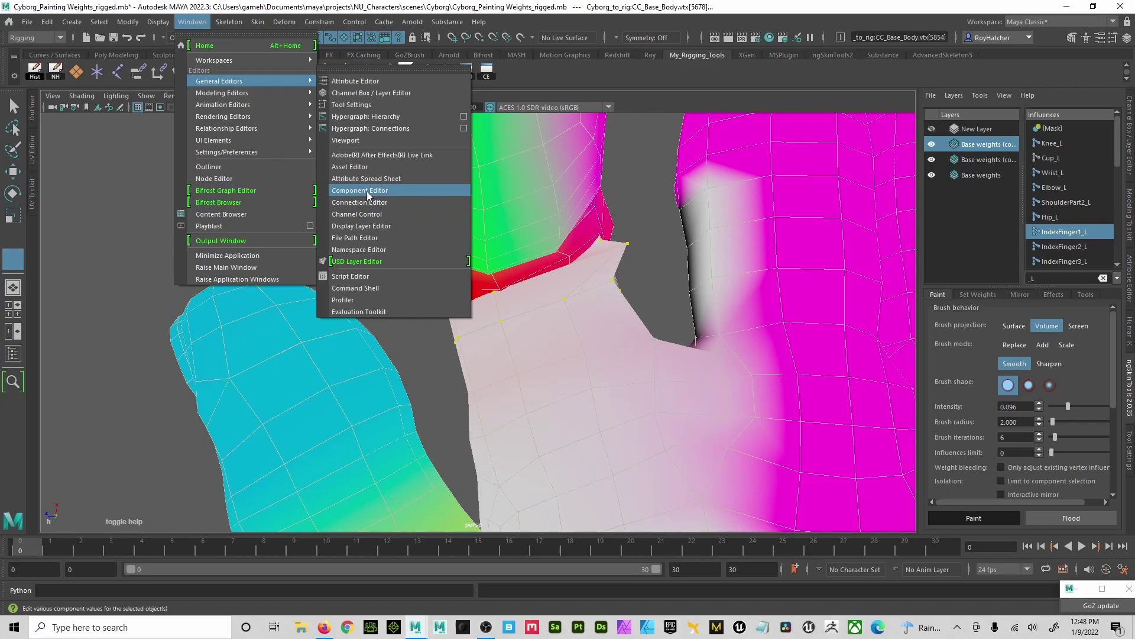
pyautogui.keyDown('ctrl'); pyautogui.keyDown('shift'); pyautogui.click(366, 190); pyautogui.keyUp('shift'); pyautogui.keyUp('ctrl')
pyautogui.rightClick(507, 76)
pyautogui.click(530, 115)
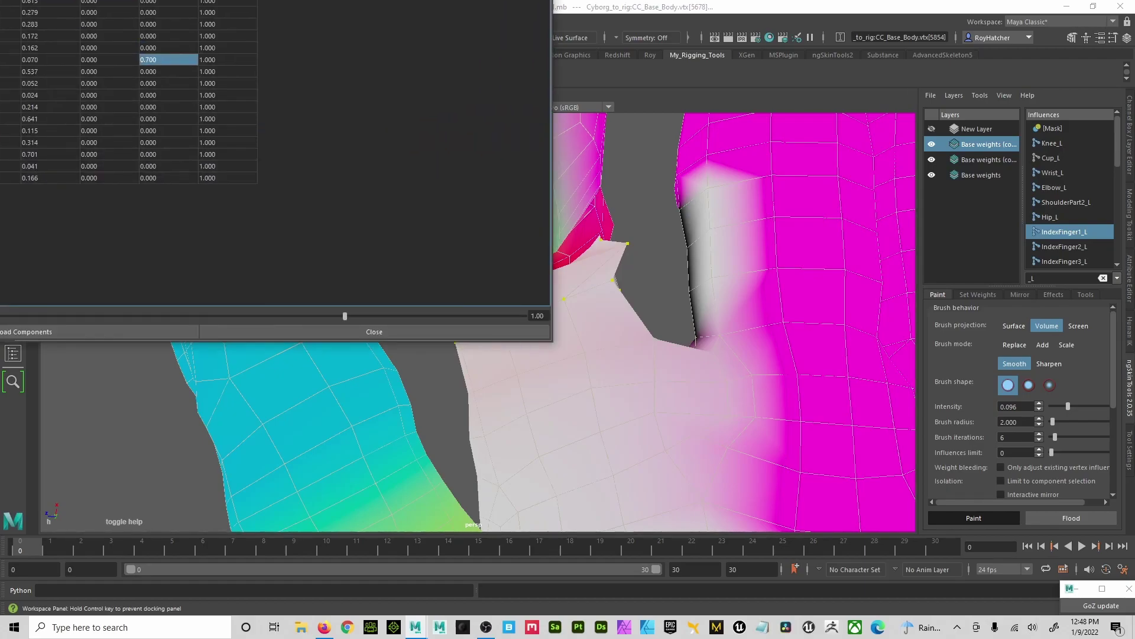
# Narrow and reposition the Component Editor window so its Smooth Skins table sits beside the finger mesh.
pyautogui.moveTo(394, 108); pyautogui.dragTo(465, 39)
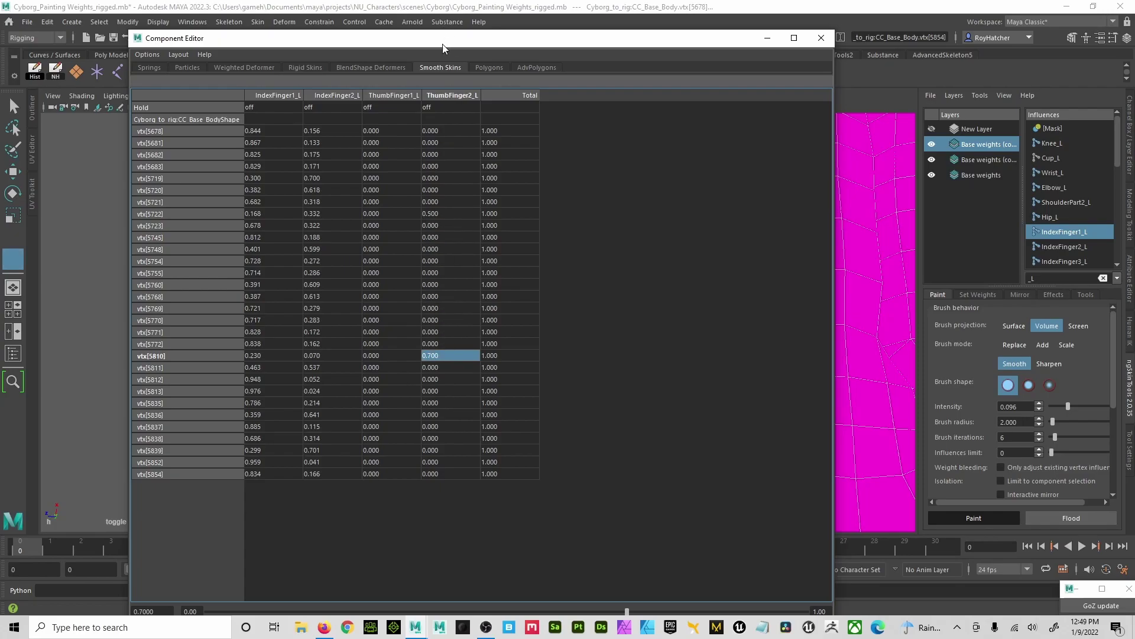
pyautogui.moveTo(443, 44)
pyautogui.mouseDown()
pyautogui.moveTo(781, 67)
pyautogui.moveTo(438, 44)
pyautogui.mouseUp()
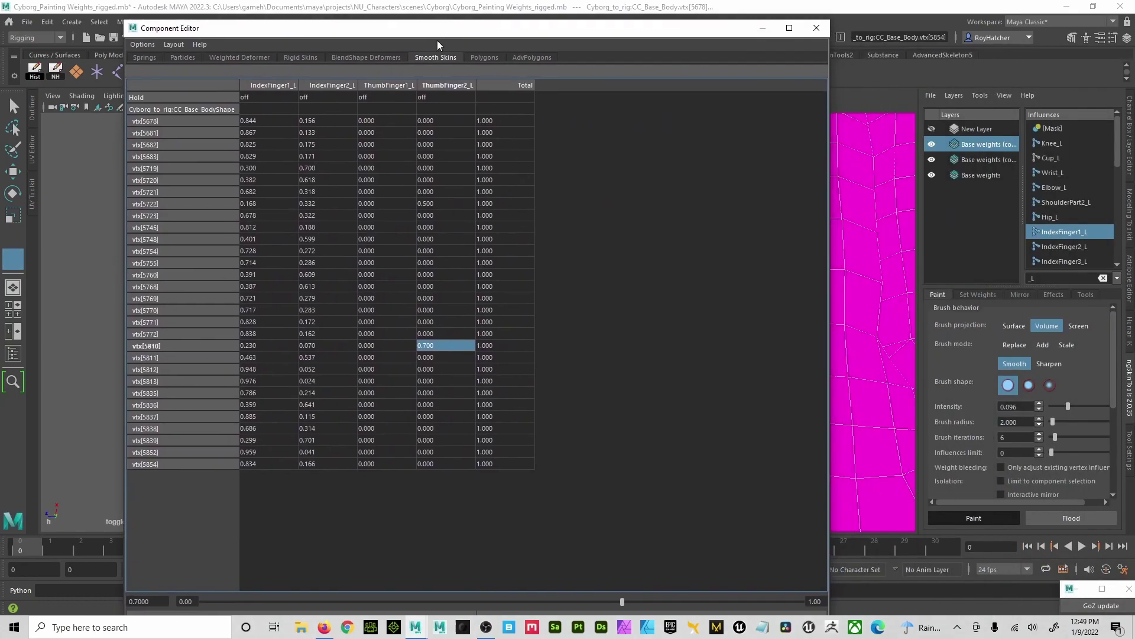
pyautogui.moveTo(829, 237); pyautogui.dragTo(501, 239)
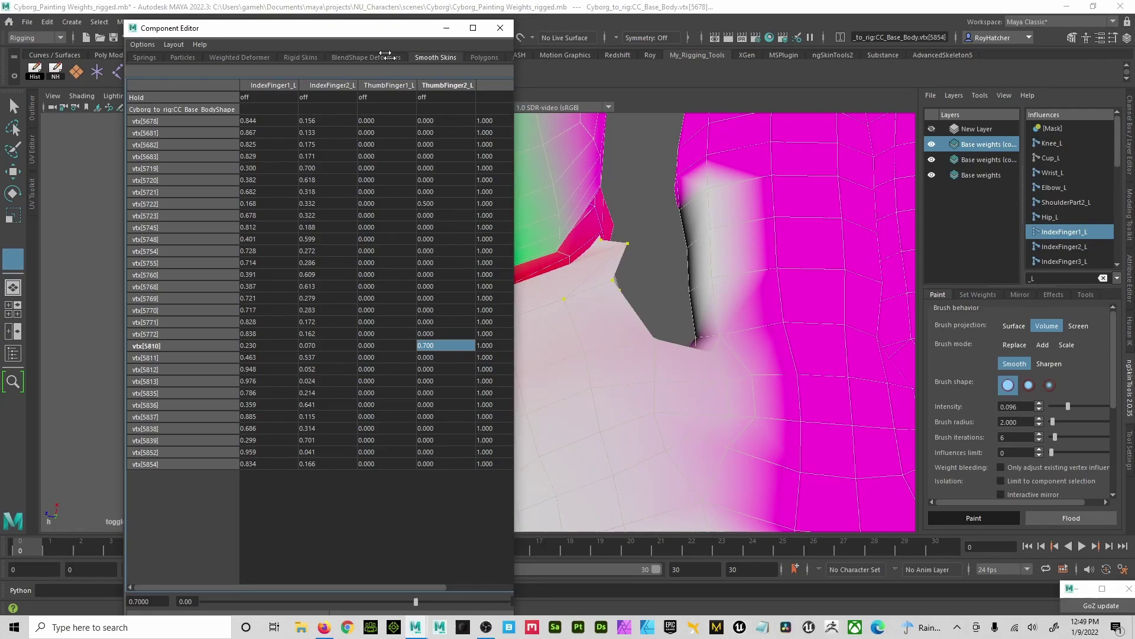
pyautogui.doubleClick(293, 32)
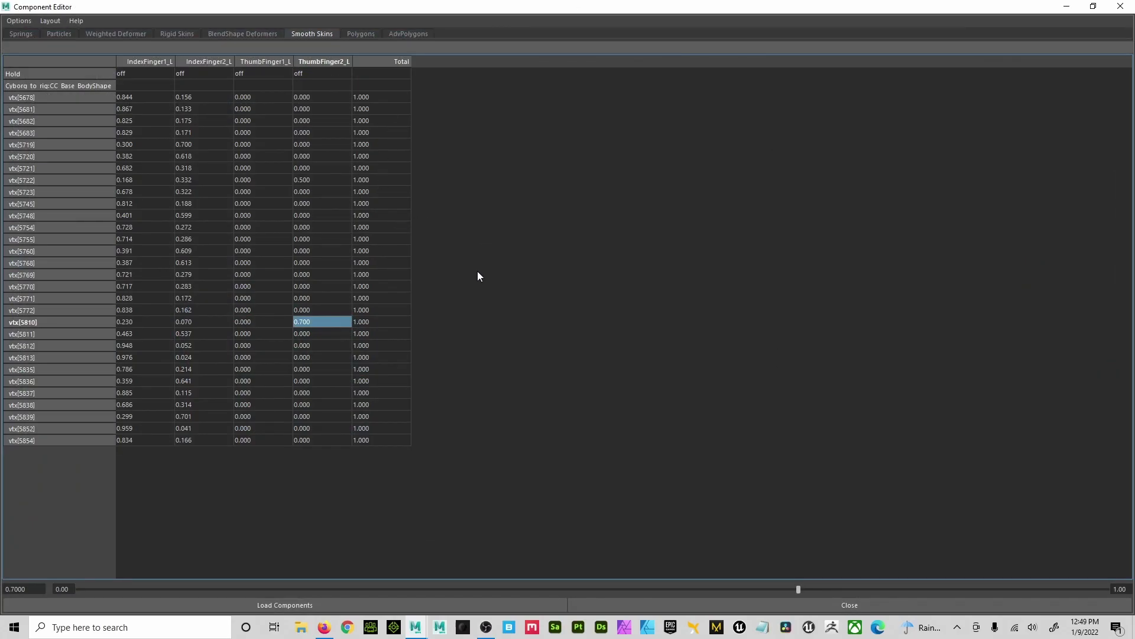
pyautogui.doubleClick(496, 8)
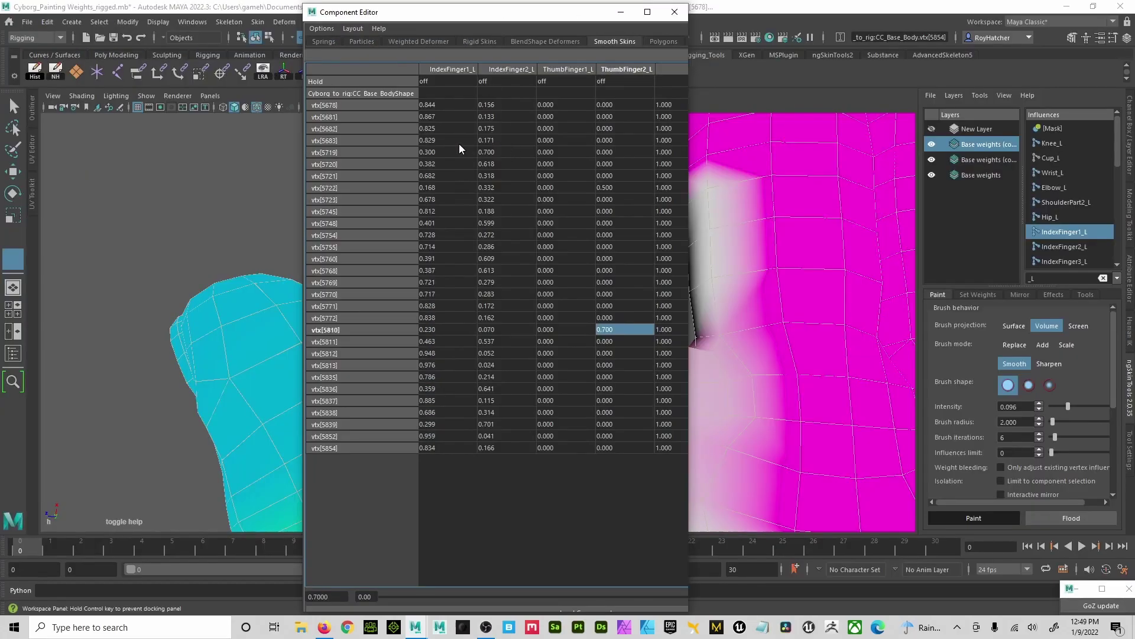
pyautogui.moveTo(495, 12)
pyautogui.mouseDown()
pyautogui.moveTo(416, 138)
pyautogui.moveTo(288, 72)
pyautogui.moveTo(260, 33)
pyautogui.moveTo(236, 27)
pyautogui.mouseUp()
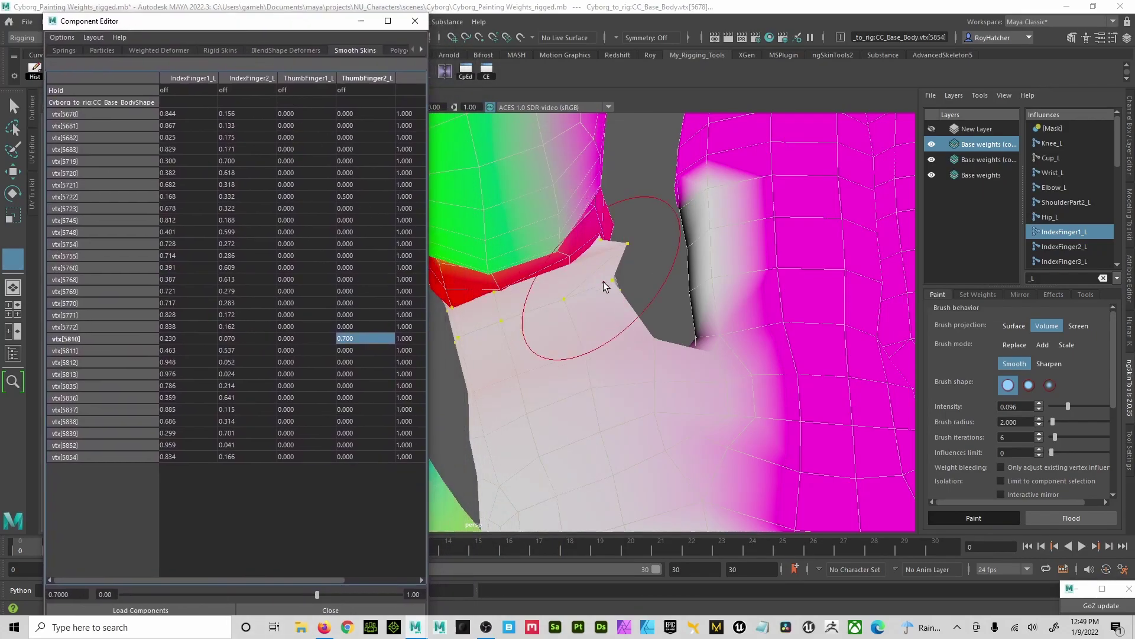
# Inspect the ThumbFinger2_L weights and Total values of the selected vertices in the Smooth Skins table.
pyautogui.doubleClick(357, 339)
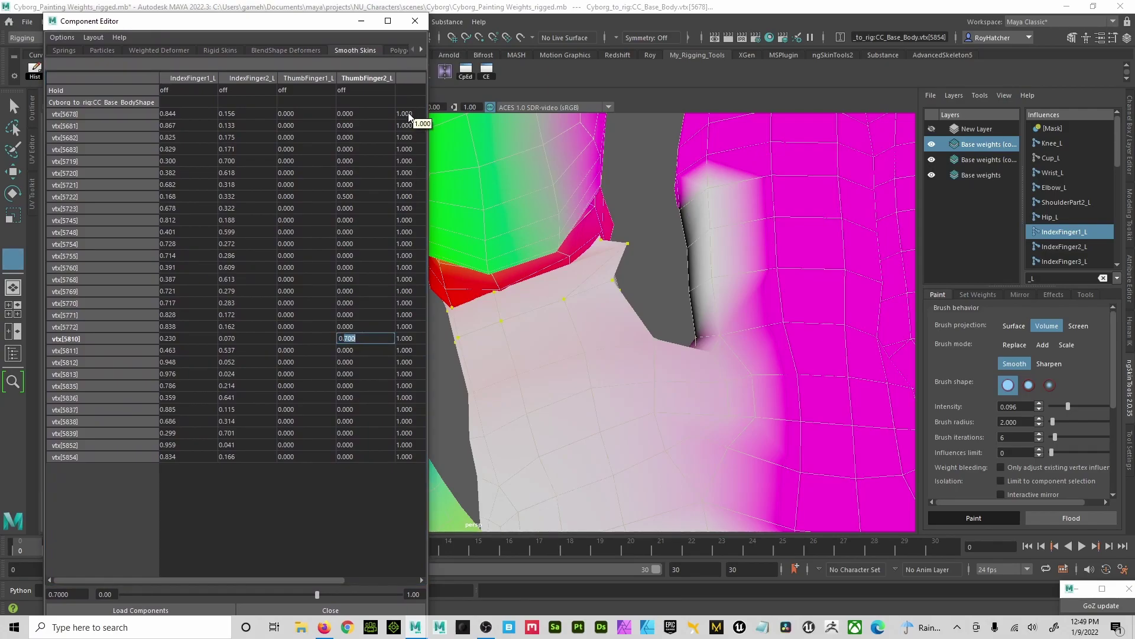
pyautogui.click(407, 149)
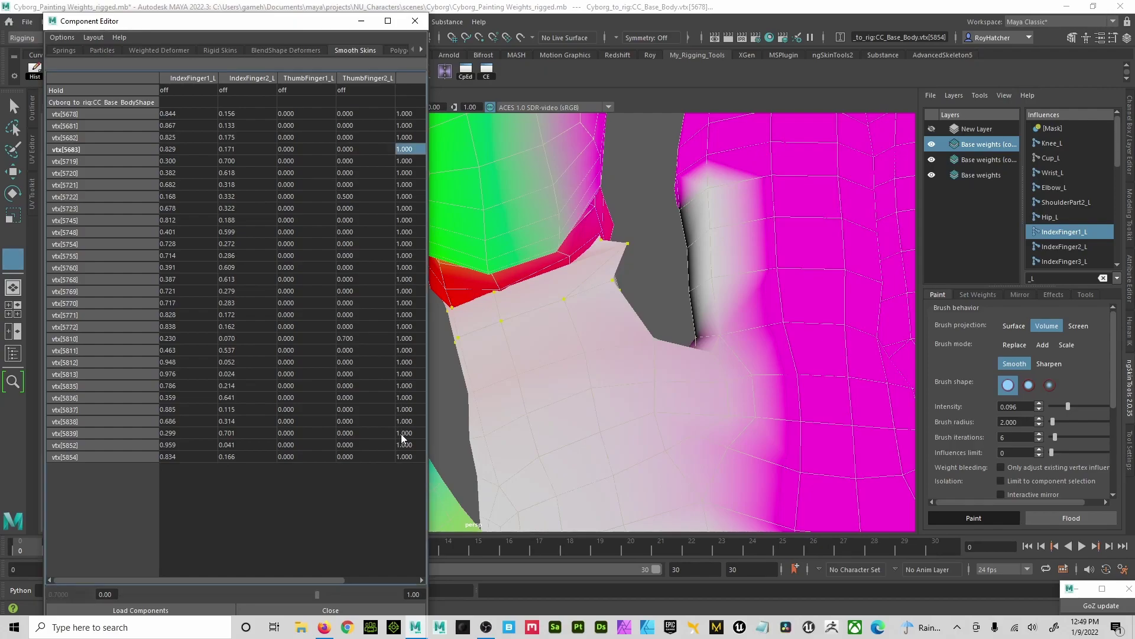
pyautogui.keyDown('shift'); pyautogui.click(395, 196); pyautogui.keyUp('shift')
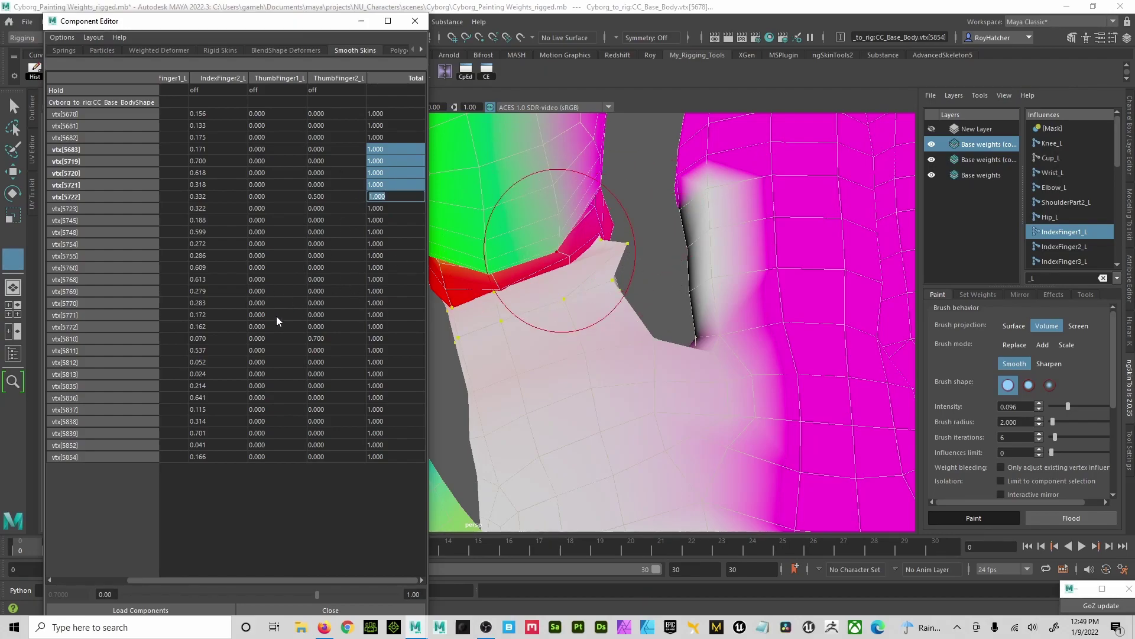
pyautogui.click(316, 339)
pyautogui.click(316, 338)
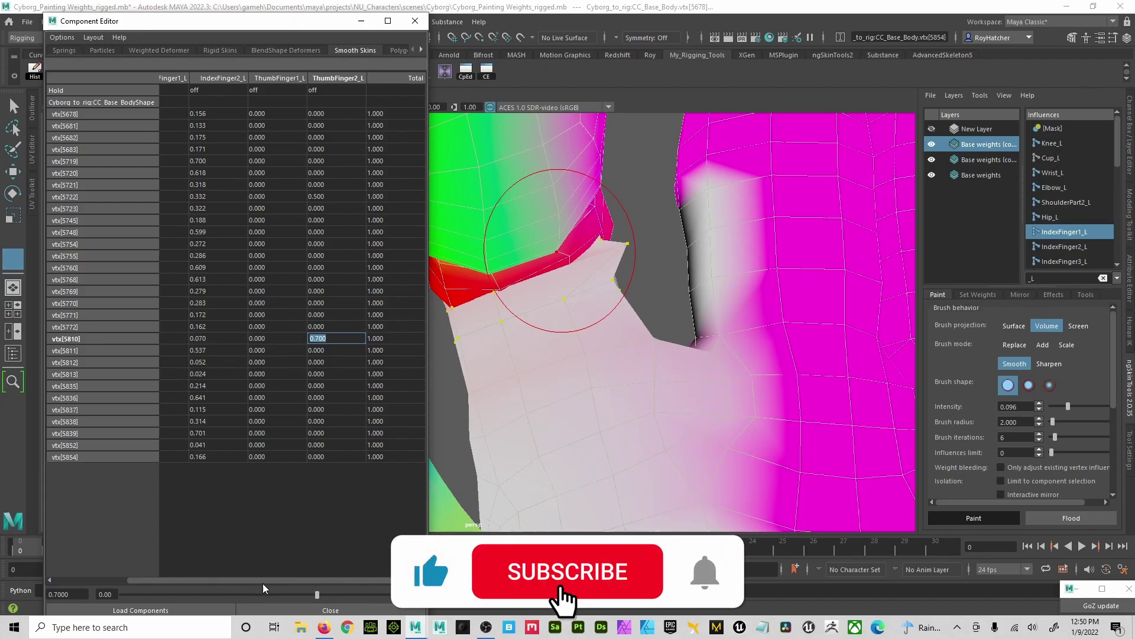
pyautogui.moveTo(246, 578); pyautogui.dragTo(212, 578)
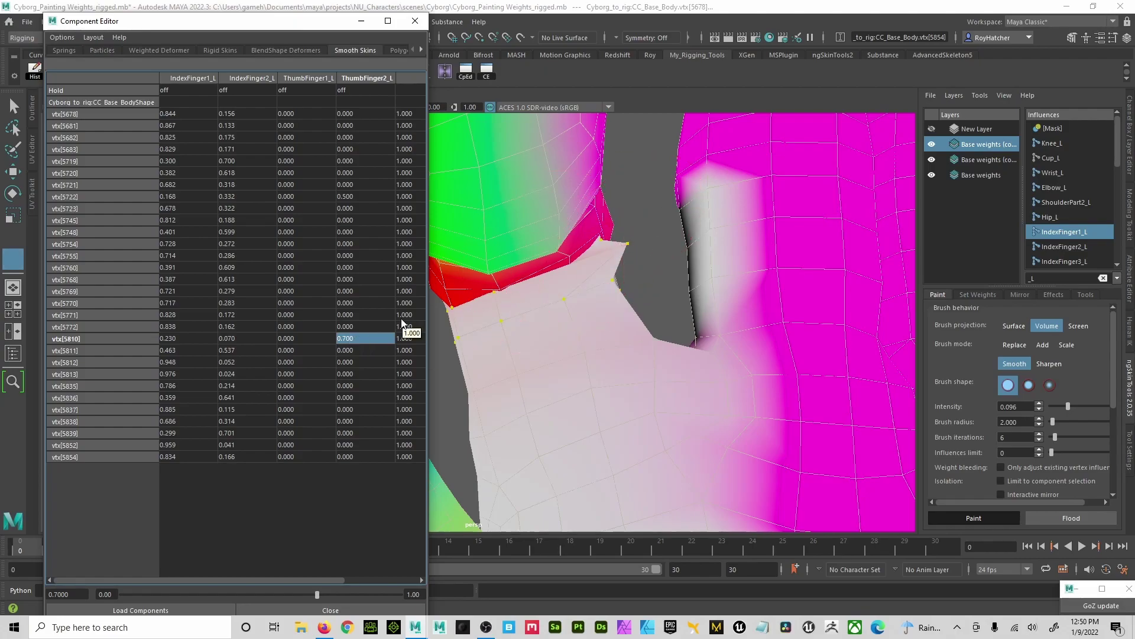
# Set the ThumbFinger2_L weight of vtx[5810] to 0.
pyautogui.click(355, 338)
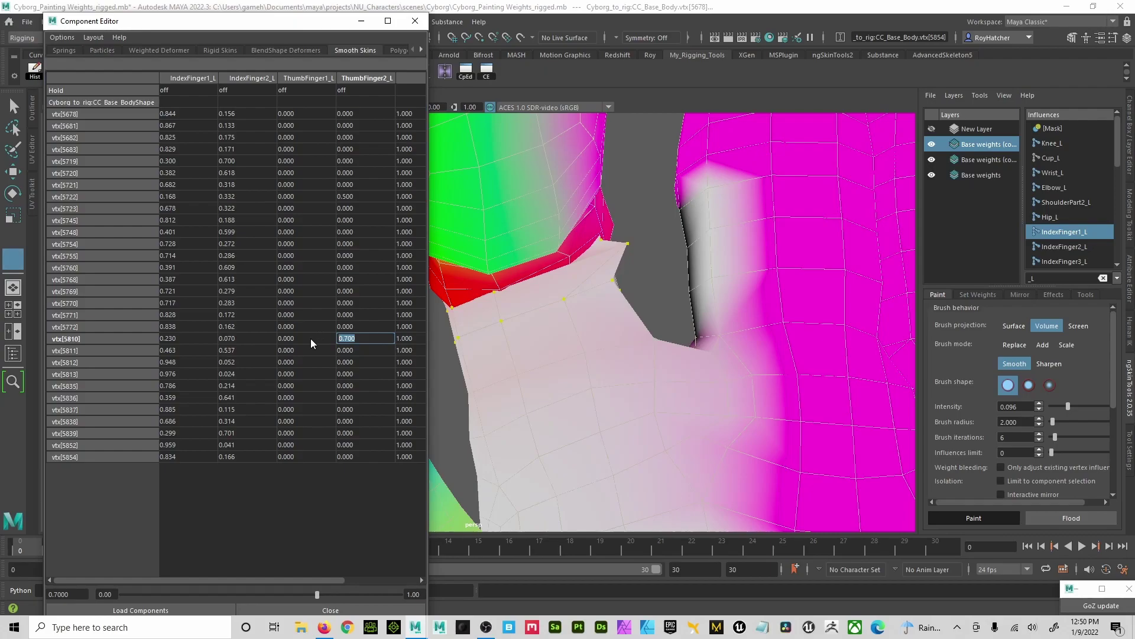
pyautogui.write('0')
pyautogui.press('Return')
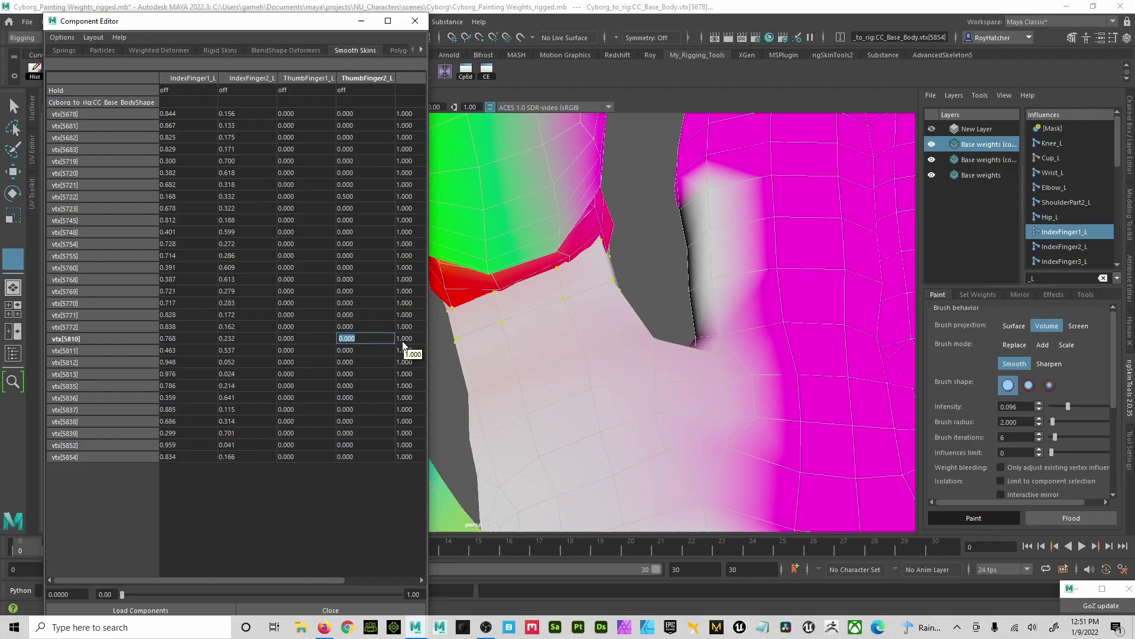
# Set the ThumbFinger2_L weight of vtx[5722] to 0 and check the index finger's shape.
pyautogui.click(574, 302)
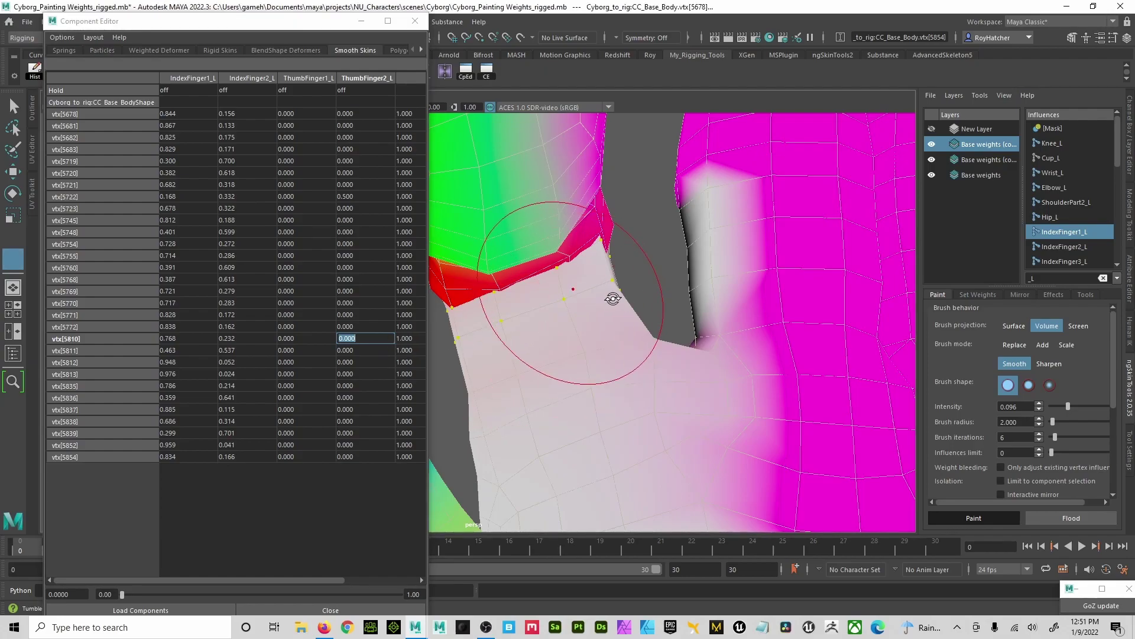
pyautogui.keyDown('alt'); pyautogui.moveTo(679, 292); pyautogui.dragTo(705, 340); pyautogui.keyUp('alt')
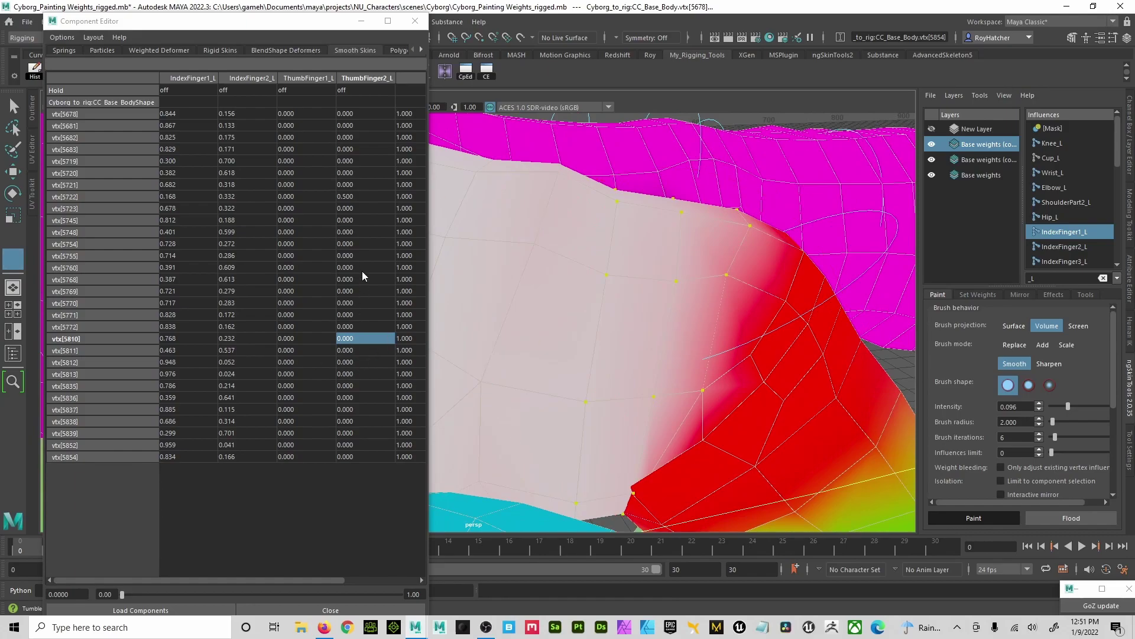
pyautogui.click(348, 197)
pyautogui.click(350, 197)
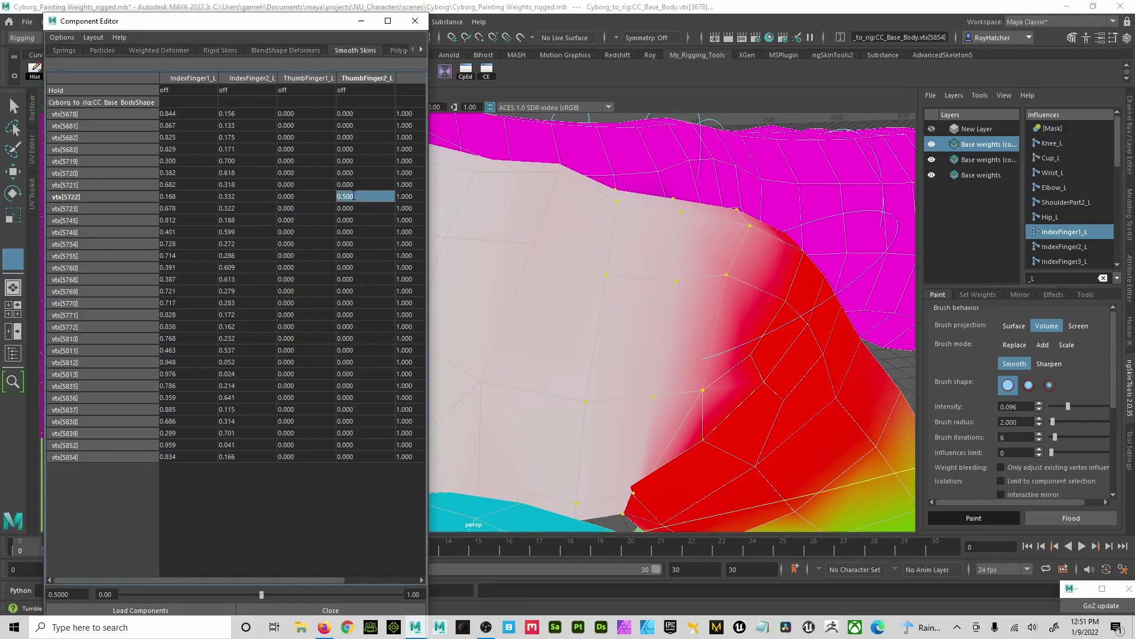
pyautogui.doubleClick(354, 195)
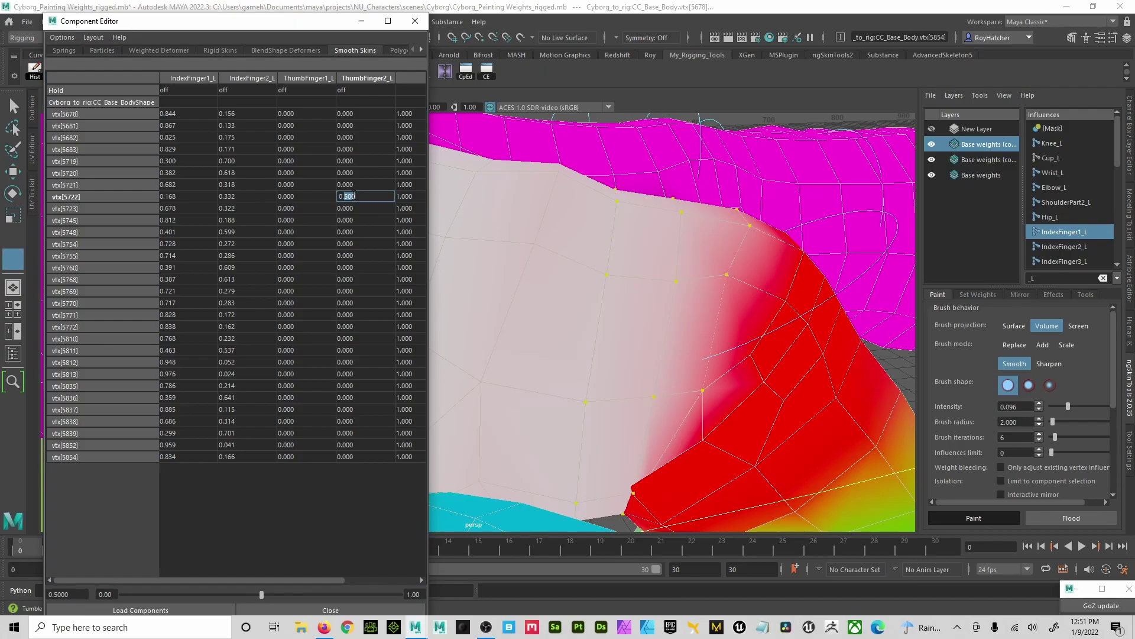
pyautogui.write('0')
pyautogui.press('Return')
pyautogui.moveTo(753, 372)
pyautogui.keyDown('alt'); pyautogui.mouseDown()
pyautogui.moveTo(684, 406)
pyautogui.moveTo(782, 271)
pyautogui.moveTo(674, 261)
pyautogui.moveTo(760, 259)
pyautogui.moveTo(667, 246)
pyautogui.moveTo(700, 223)
pyautogui.moveTo(767, 292)
pyautogui.moveTo(682, 261)
pyautogui.moveTo(752, 355)
pyautogui.moveTo(672, 366)
pyautogui.moveTo(680, 349)
pyautogui.moveTo(626, 345)
pyautogui.moveTo(754, 329)
pyautogui.moveTo(577, 301)
pyautogui.moveTo(627, 313)
pyautogui.moveTo(647, 343)
pyautogui.moveTo(715, 331)
pyautogui.moveTo(682, 391)
pyautogui.mouseUp(); pyautogui.keyUp('alt')
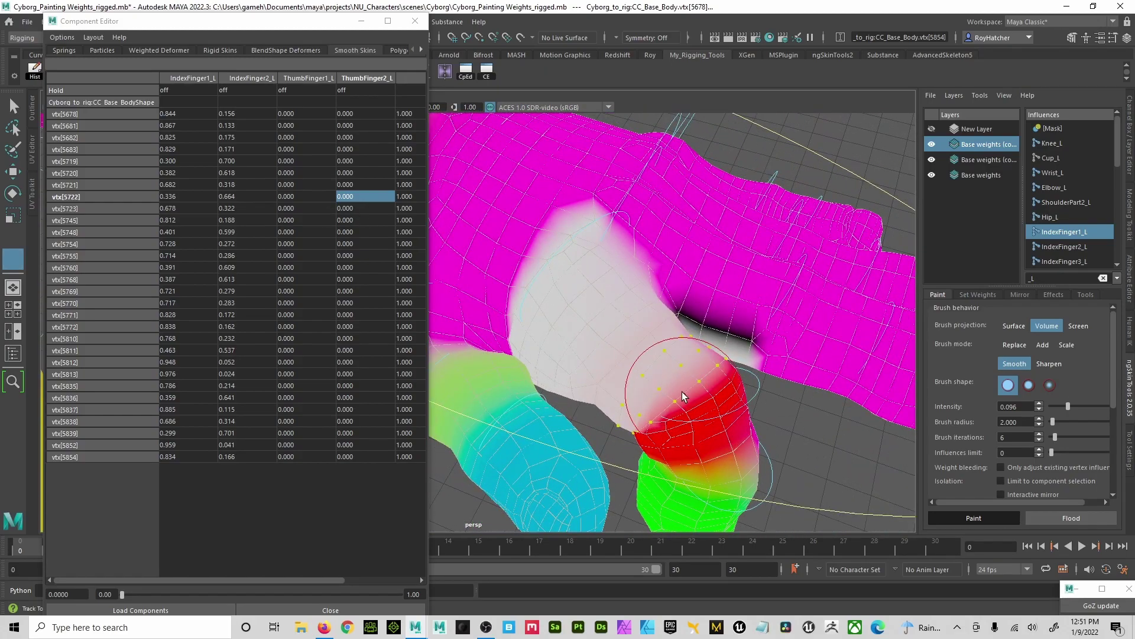